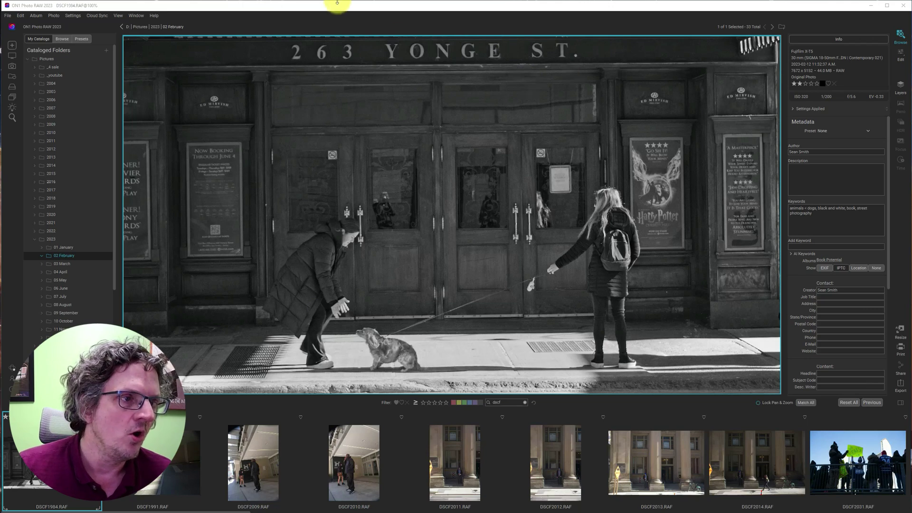
Step: In Preferences, try Medium and Large interface font sizes, settling on Medium
{"action": "left_click", "coordinate": [20, 16]}
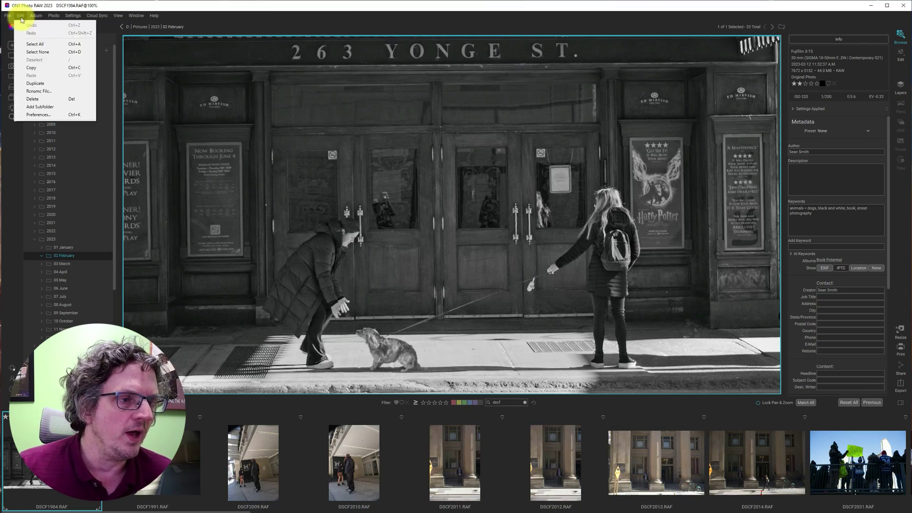
{"action": "left_click", "coordinate": [41, 115]}
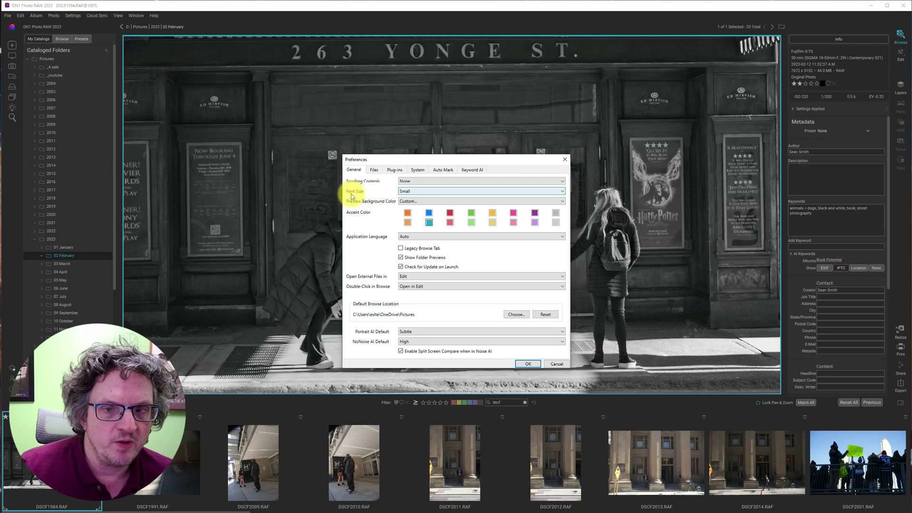
{"action": "left_click", "coordinate": [426, 193]}
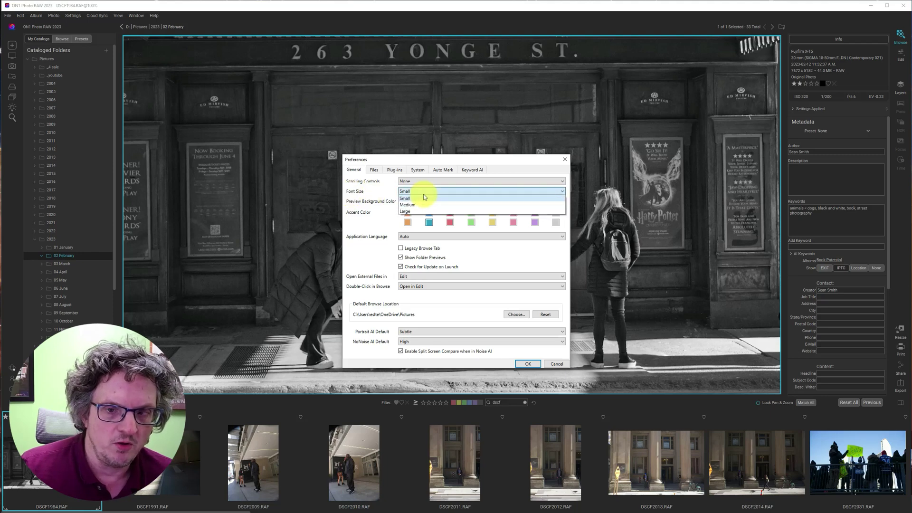
{"action": "left_click", "coordinate": [418, 204]}
{"action": "left_click", "coordinate": [421, 192]}
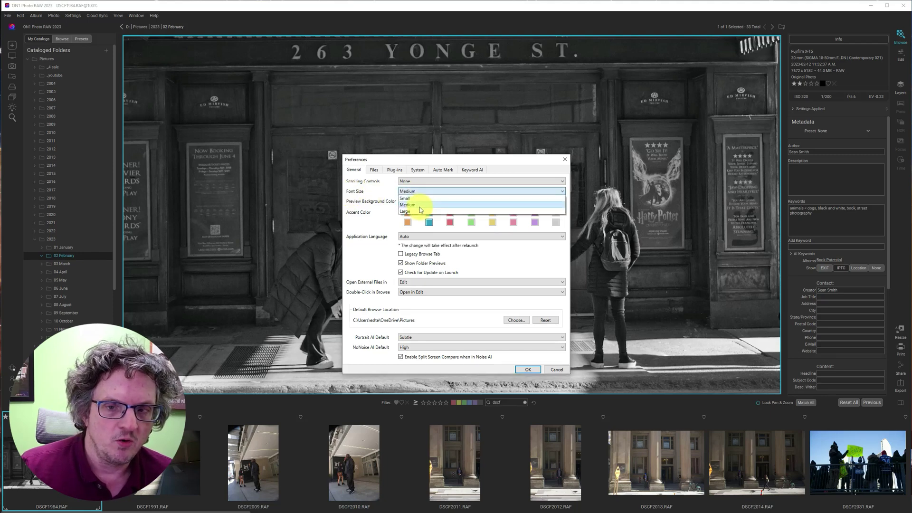
{"action": "left_click", "coordinate": [421, 211]}
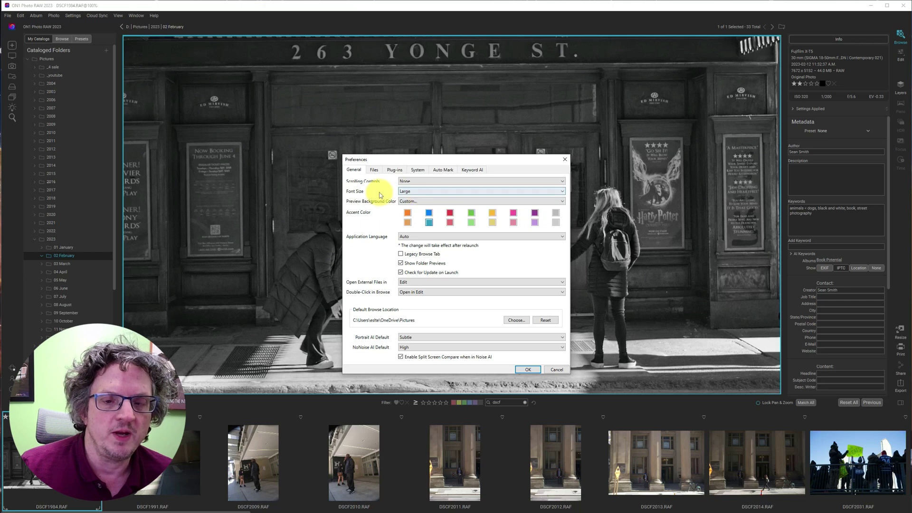
{"action": "left_click", "coordinate": [402, 192]}
{"action": "left_click", "coordinate": [405, 204]}
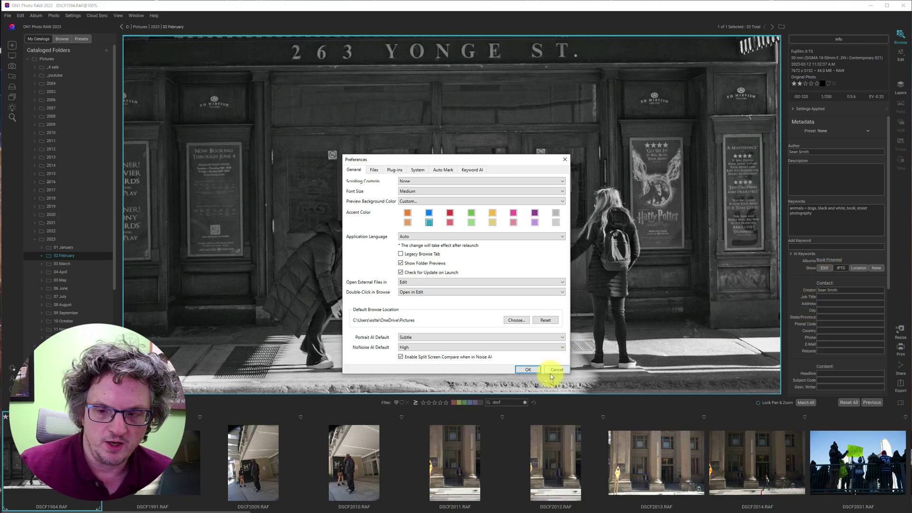
Step: Confirm the Medium font size, restart ON1 Photo RAW, and look through the menus
{"action": "left_click", "coordinate": [529, 370]}
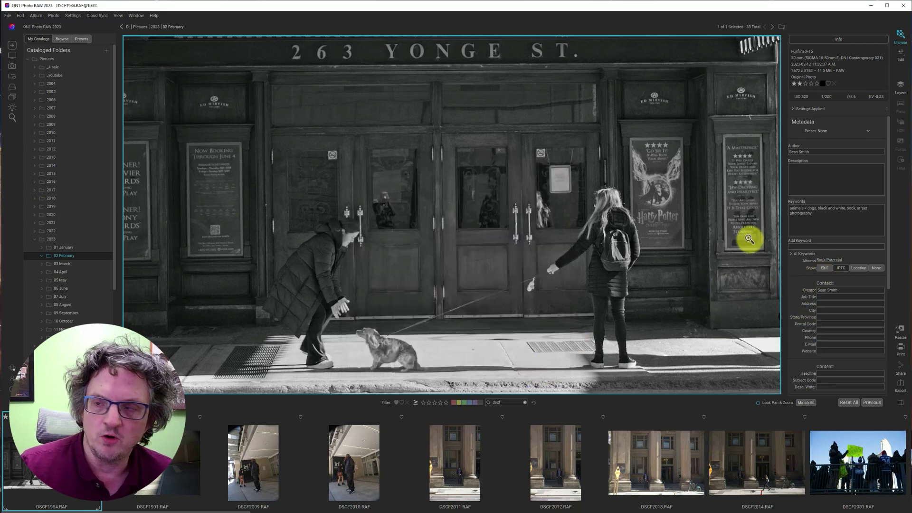
{"action": "left_click", "coordinate": [904, 8]}
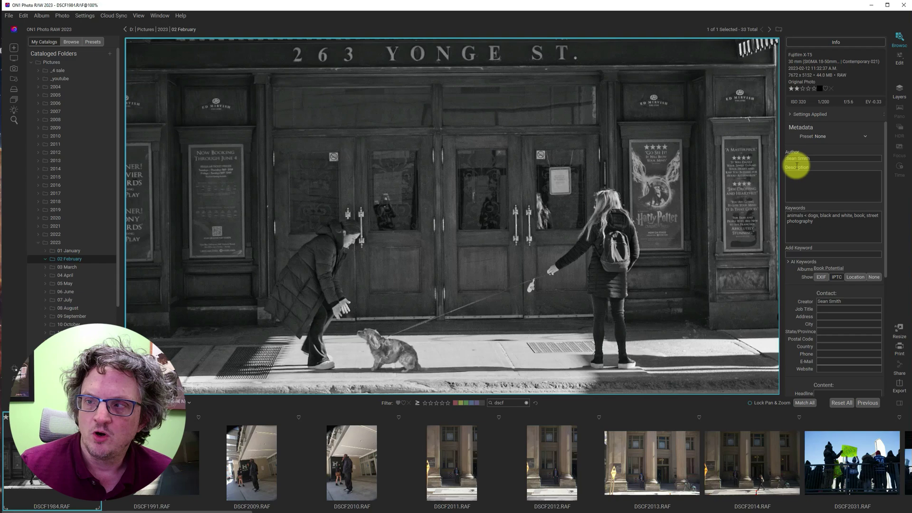
{"action": "left_click", "coordinate": [42, 15]}
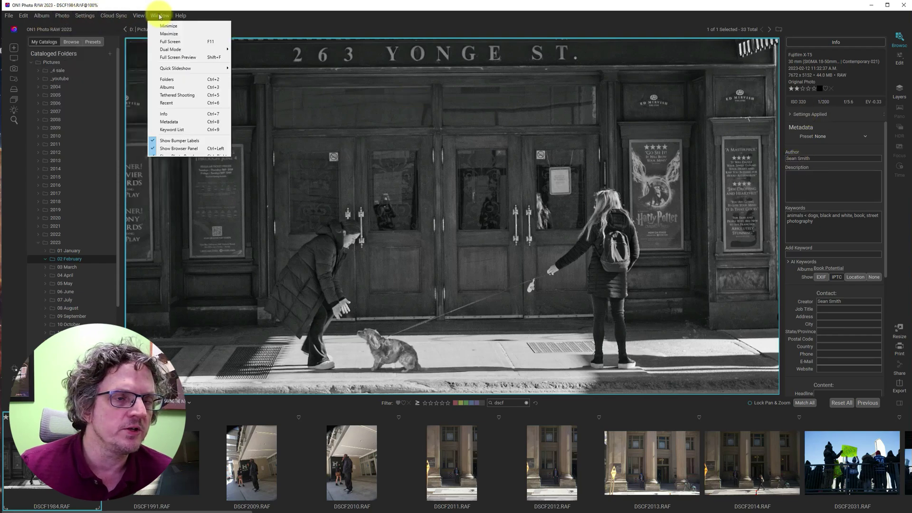
{"action": "mouse_move", "coordinate": [31, 18]}
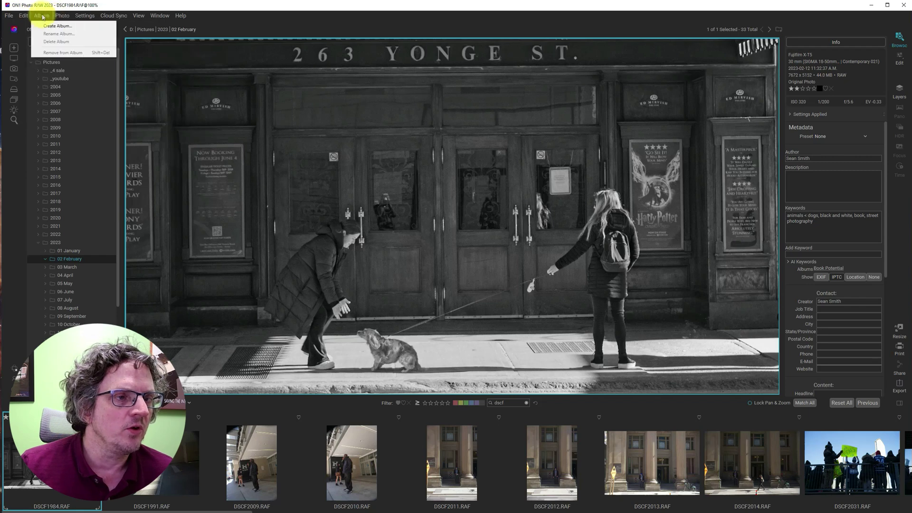
{"action": "left_click", "coordinate": [247, 5]}
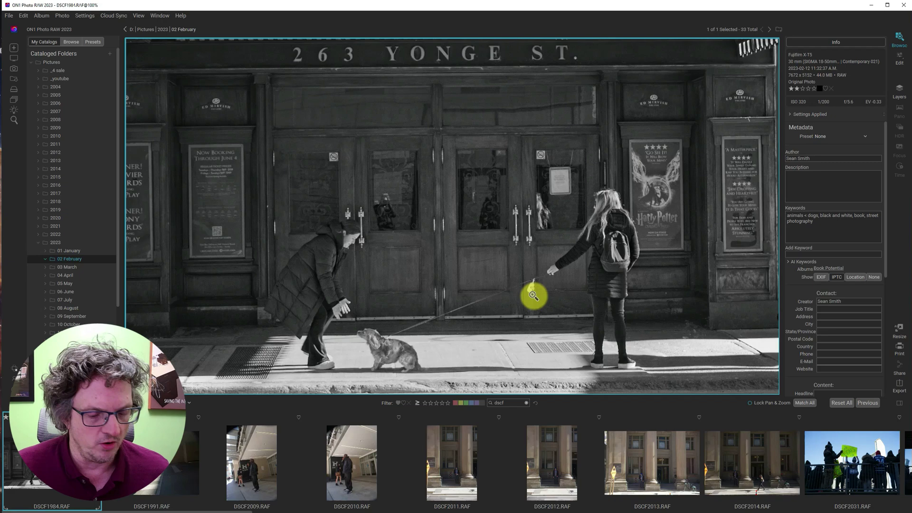
Step: Set the interface font size to Large via Ctrl+K, confirm, and close the program
{"action": "key", "text": "ctrl+k"}
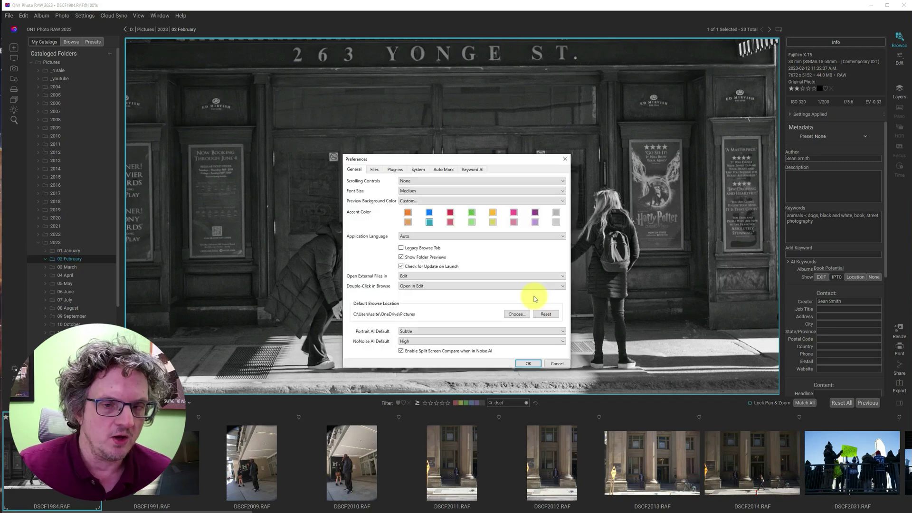
{"action": "left_click", "coordinate": [432, 191]}
{"action": "left_click", "coordinate": [429, 210]}
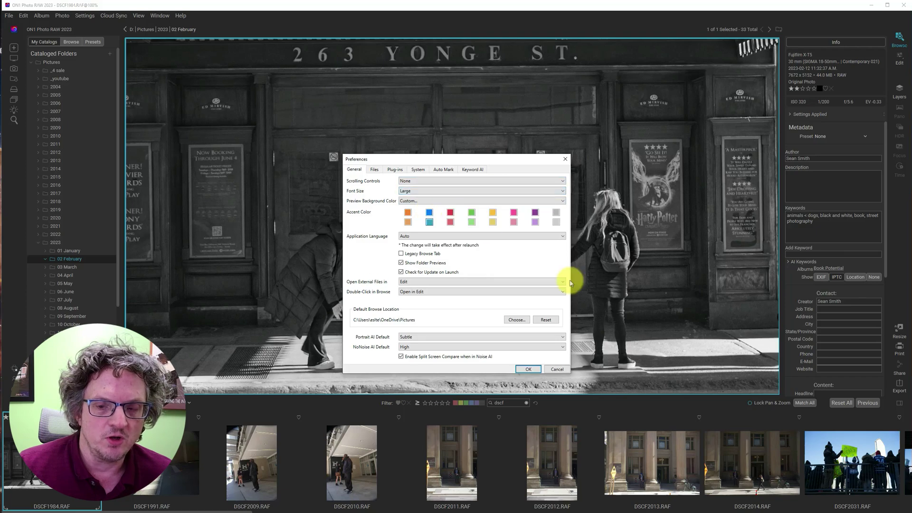
{"action": "left_click", "coordinate": [526, 369]}
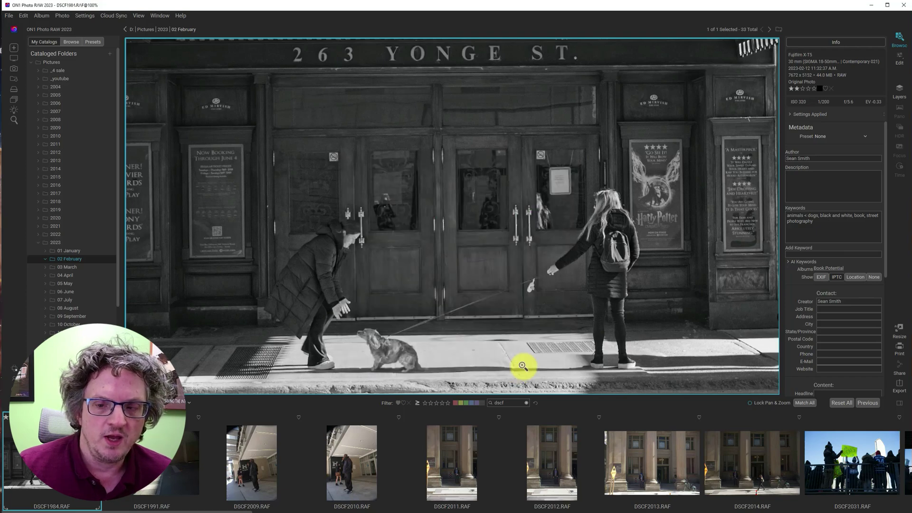
{"action": "left_click", "coordinate": [903, 6]}
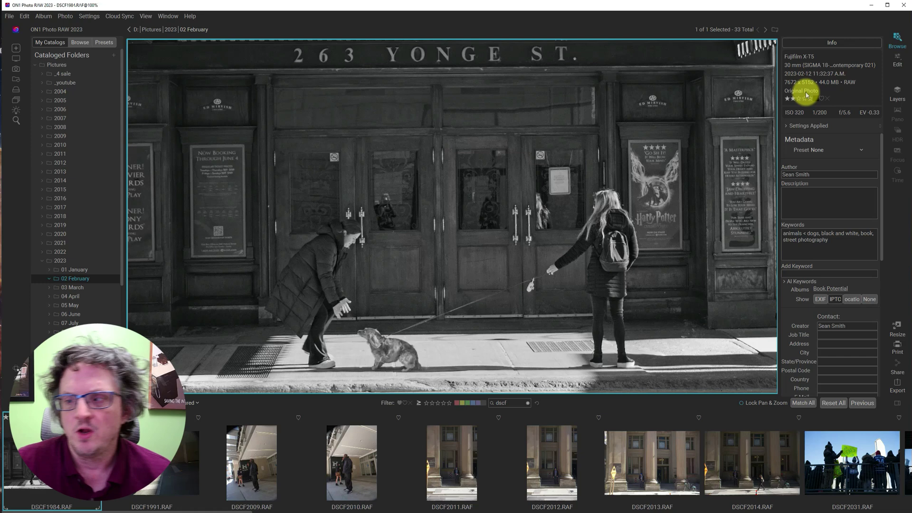
Step: Scroll through DSCF1984.RAF's Info metadata and resize the panel wider, then narrower
{"action": "scroll", "coordinate": [832, 327], "scroll_direction": "down", "scroll_amount": 1}
{"action": "scroll", "coordinate": [831, 328], "scroll_direction": "down", "scroll_amount": 1}
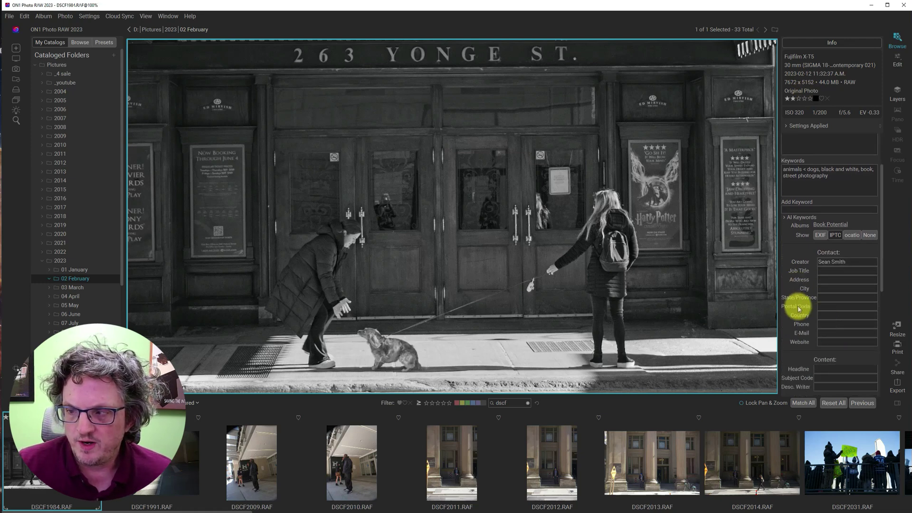
{"action": "scroll", "coordinate": [797, 369], "scroll_direction": "down", "scroll_amount": 1}
{"action": "scroll", "coordinate": [797, 370], "scroll_direction": "up", "scroll_amount": 2}
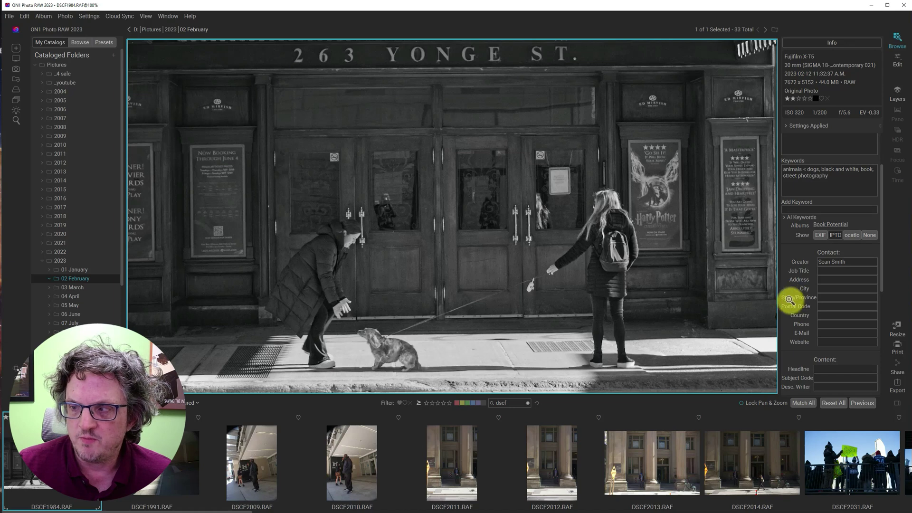
{"action": "scroll", "coordinate": [795, 306], "scroll_direction": "down", "scroll_amount": 3}
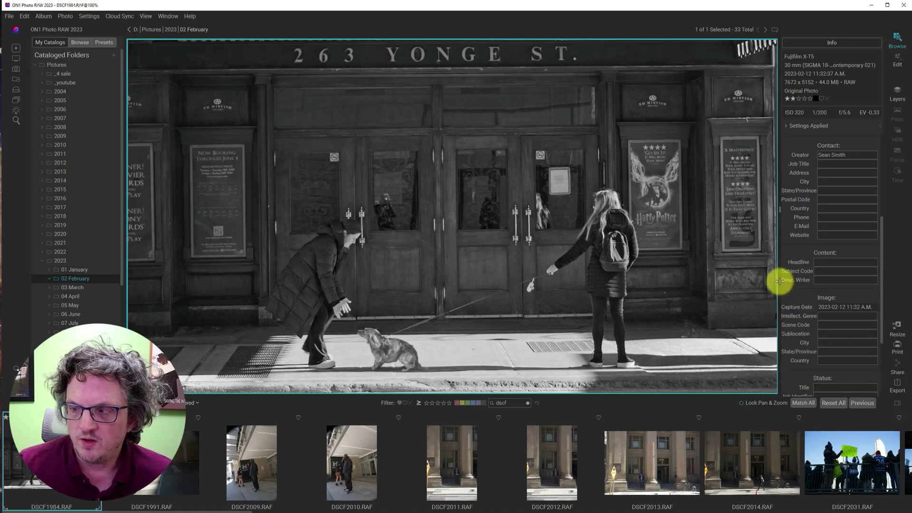
{"action": "left_click_drag", "start_coordinate": [781, 285], "coordinate": [679, 290]}
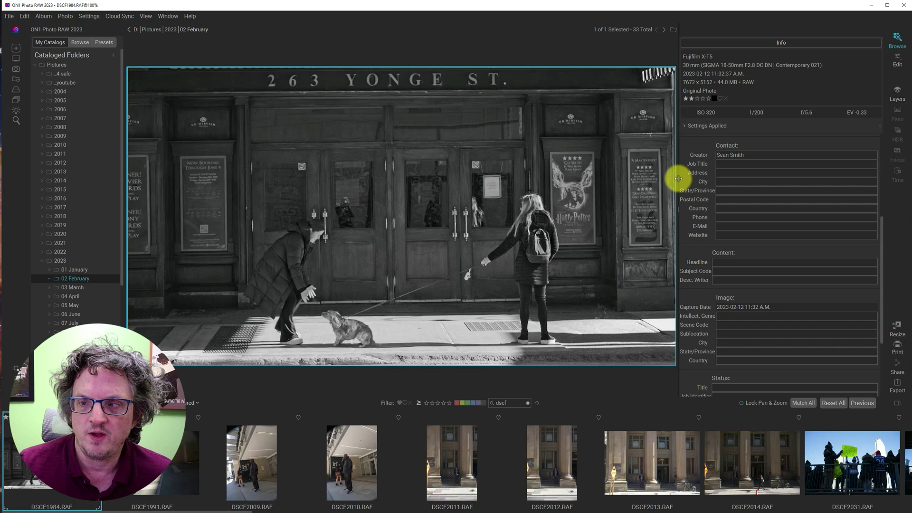
{"action": "left_click_drag", "start_coordinate": [677, 177], "coordinate": [767, 178]}
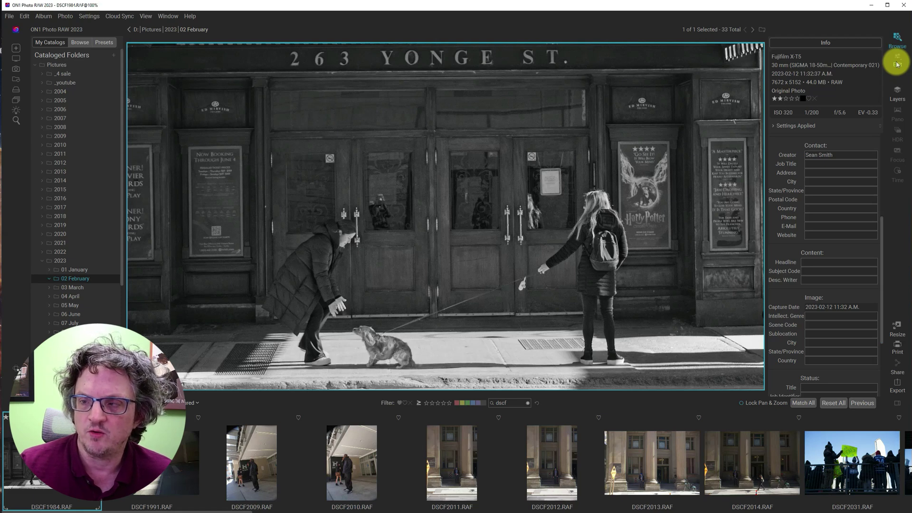
{"action": "mouse_move", "coordinate": [897, 64]}
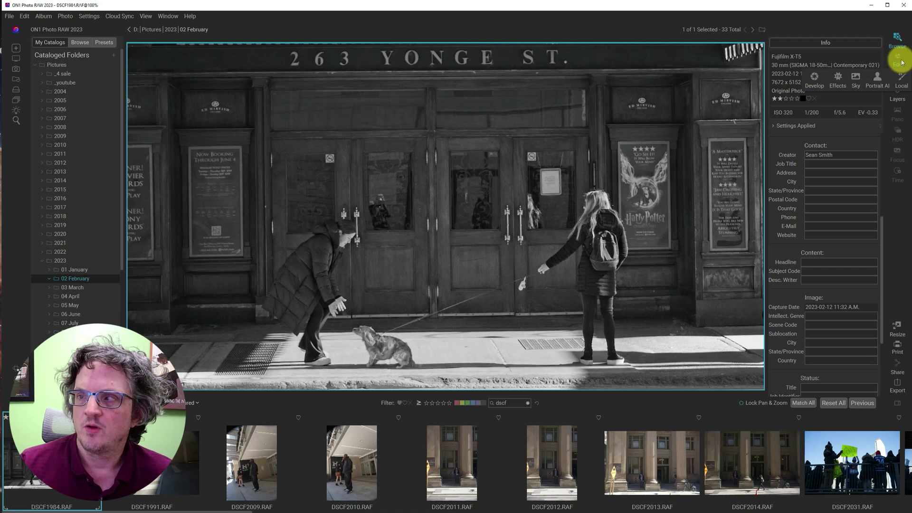
Step: Open the photo briefly in Develop, then return to Browse and scroll its Info metadata
{"action": "left_click", "coordinate": [899, 62]}
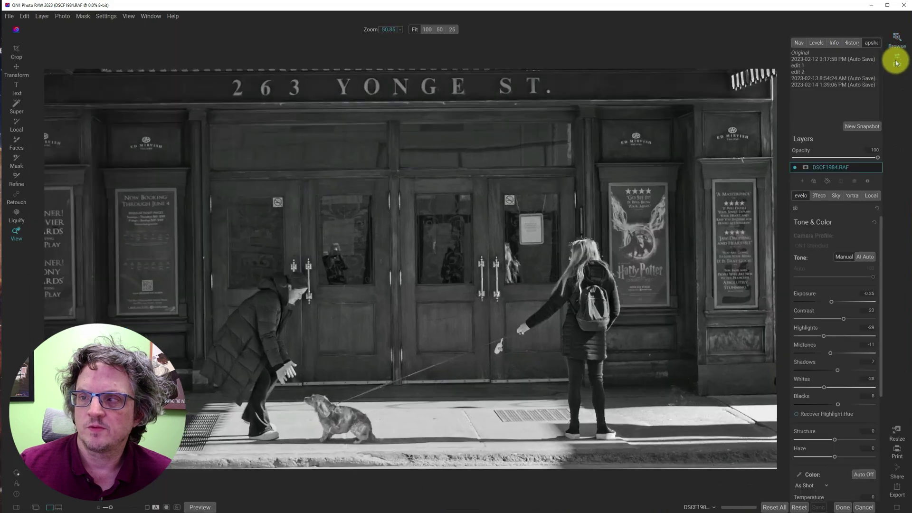
{"action": "scroll", "coordinate": [822, 327], "scroll_direction": "down", "scroll_amount": 4}
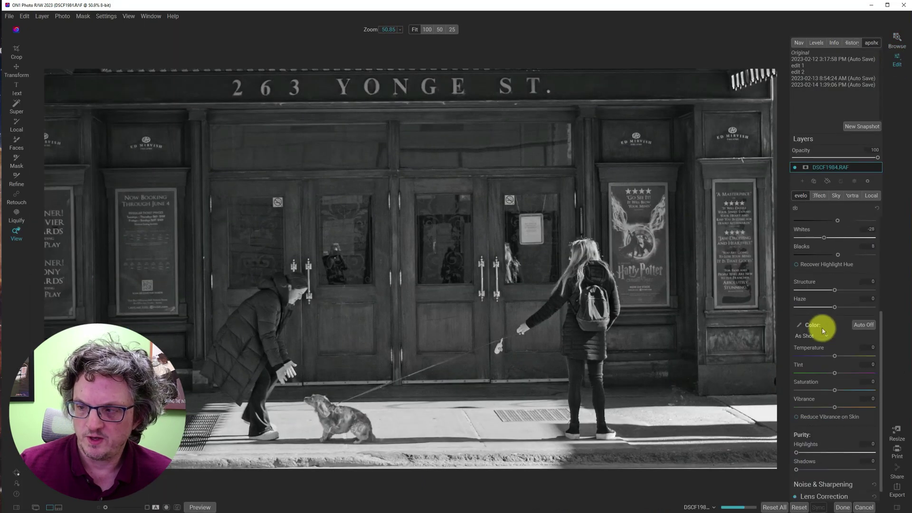
{"action": "scroll", "coordinate": [822, 330], "scroll_direction": "up", "scroll_amount": 4}
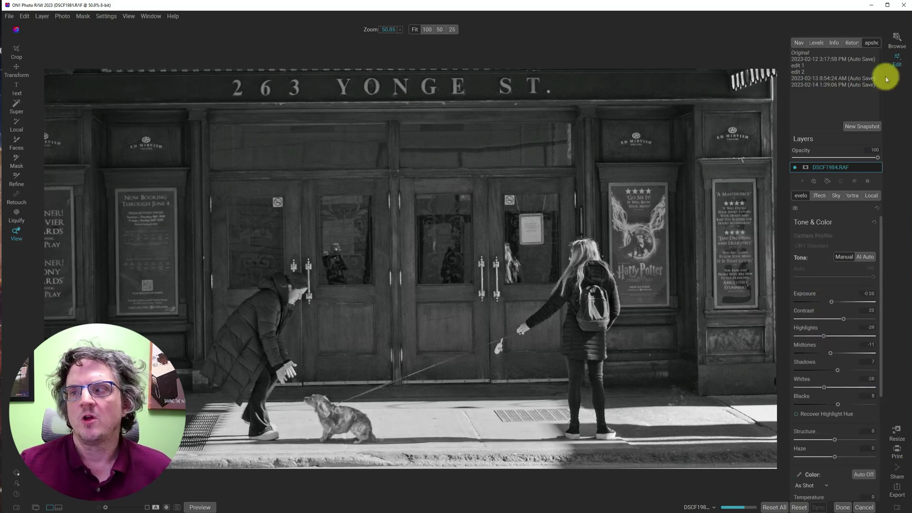
{"action": "left_click", "coordinate": [897, 44]}
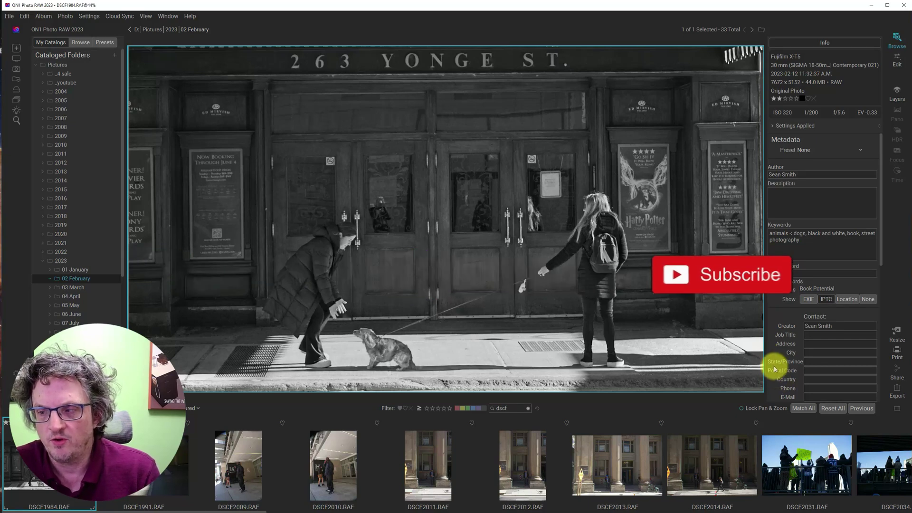
{"action": "scroll", "coordinate": [781, 362], "scroll_direction": "down", "scroll_amount": 2}
{"action": "scroll", "coordinate": [782, 363], "scroll_direction": "down", "scroll_amount": 1}
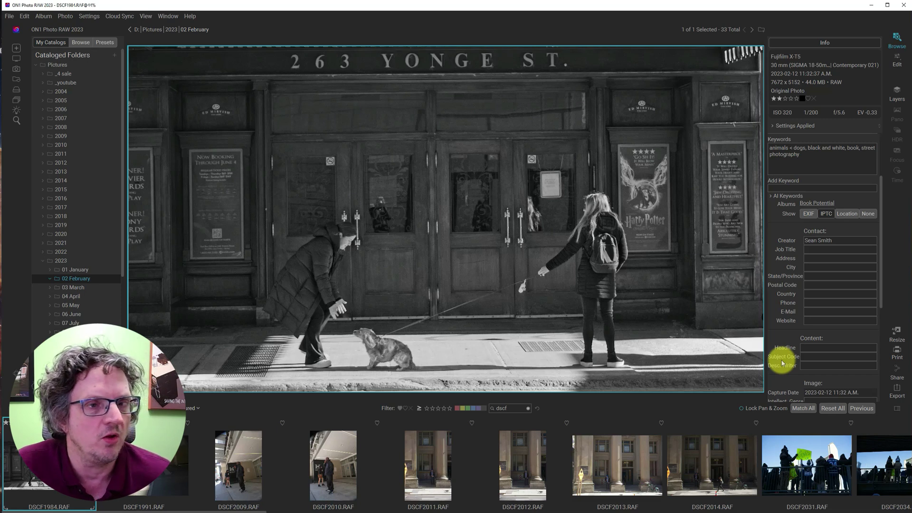
Step: Open Crop on the Yonge St. photo and preview Grid, Diagonal, Golden Ratio, Golden Spiral and None overlays
{"action": "left_click", "coordinate": [898, 64]}
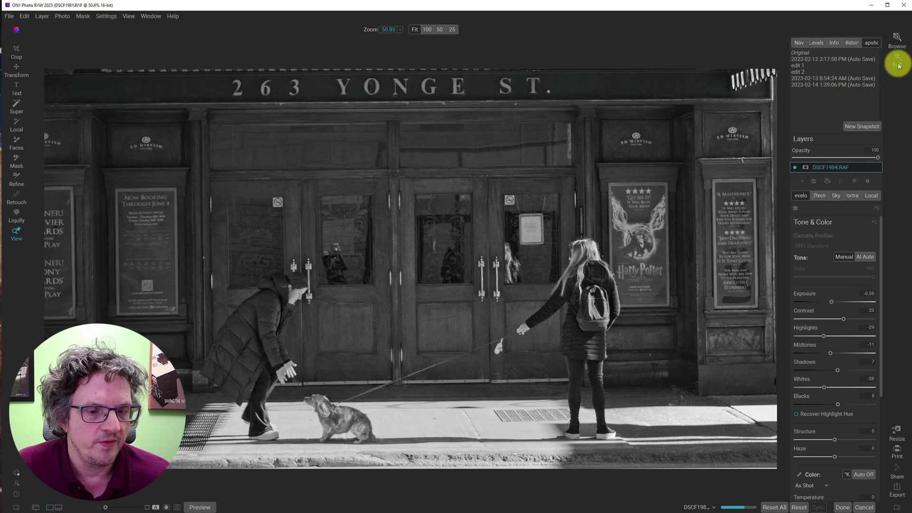
{"action": "key", "text": "c"}
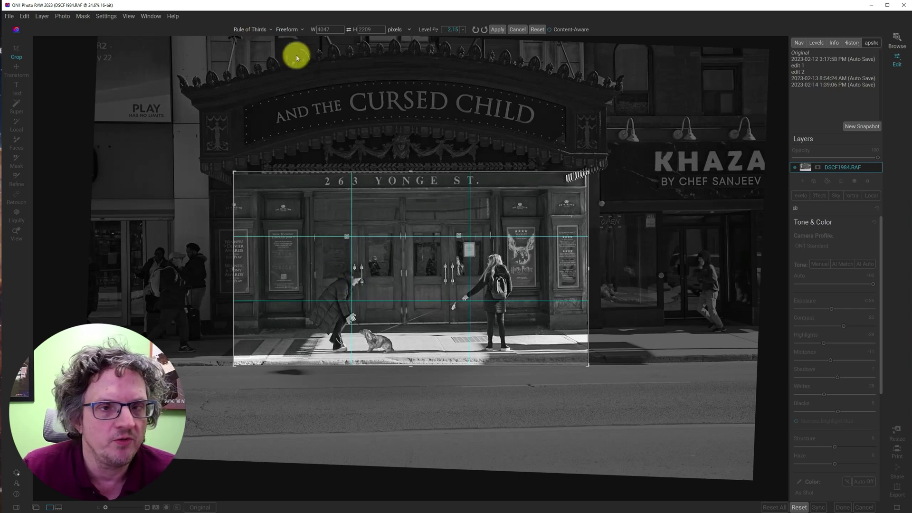
{"action": "left_click", "coordinate": [261, 30]}
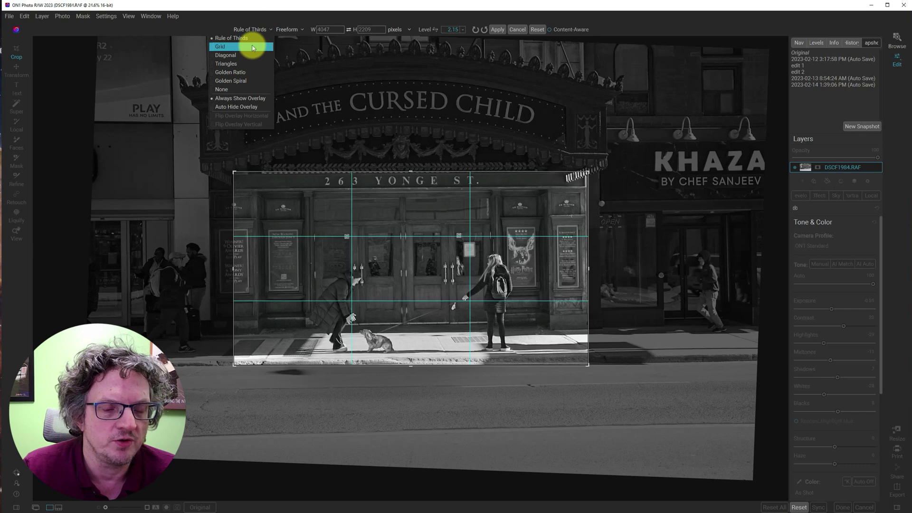
{"action": "left_click", "coordinate": [252, 47]}
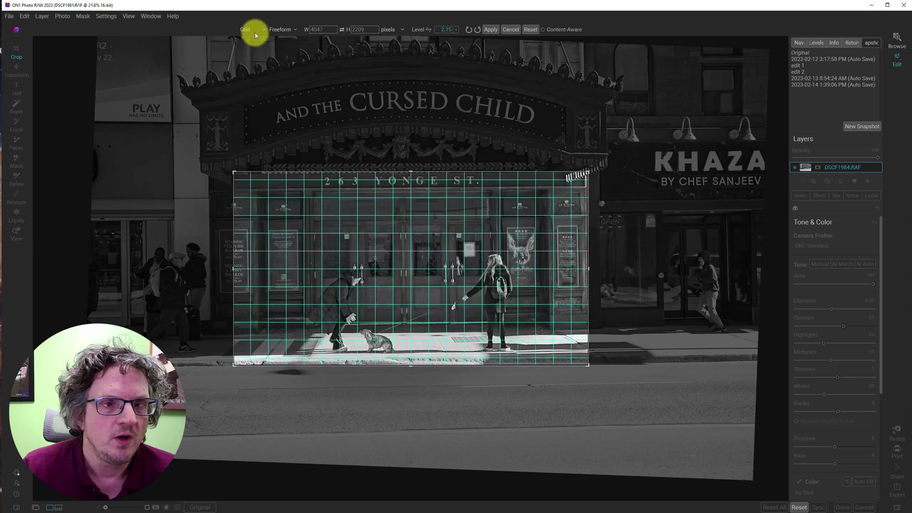
{"action": "left_click", "coordinate": [256, 31]}
{"action": "left_click", "coordinate": [245, 55]}
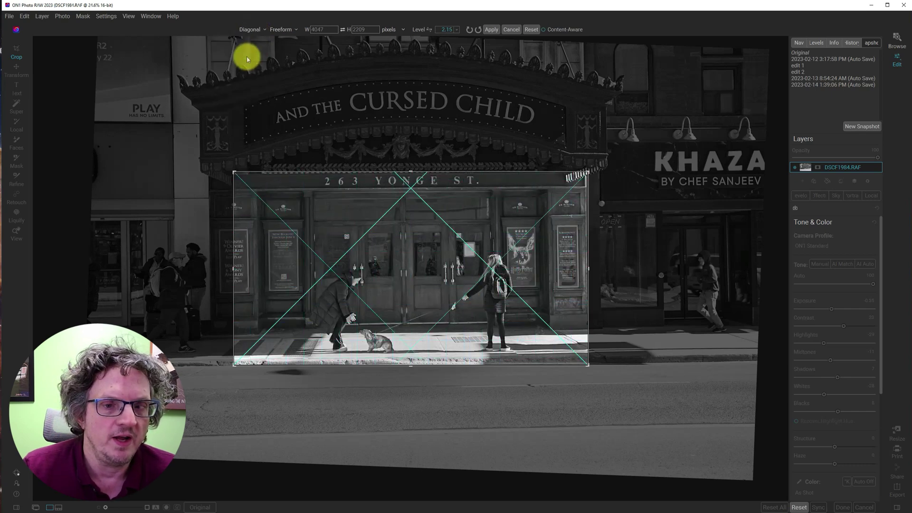
{"action": "left_click", "coordinate": [251, 29]}
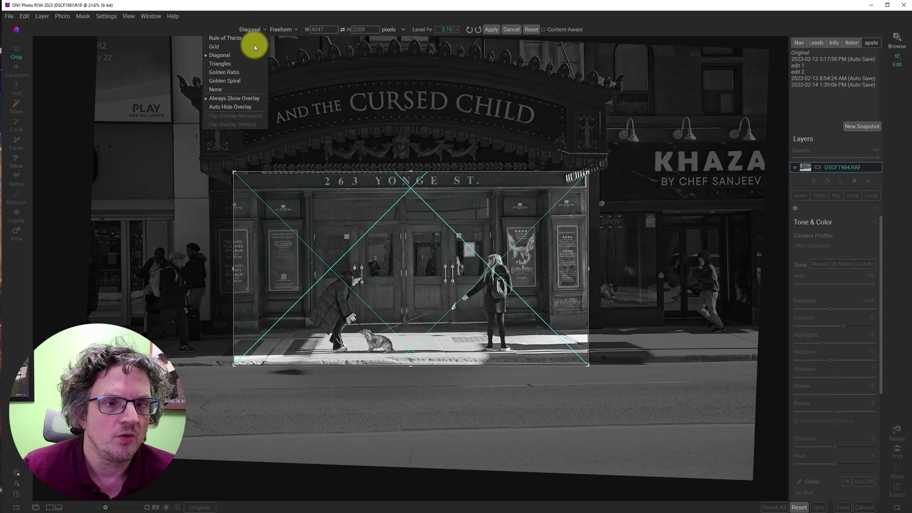
{"action": "left_click", "coordinate": [245, 73]}
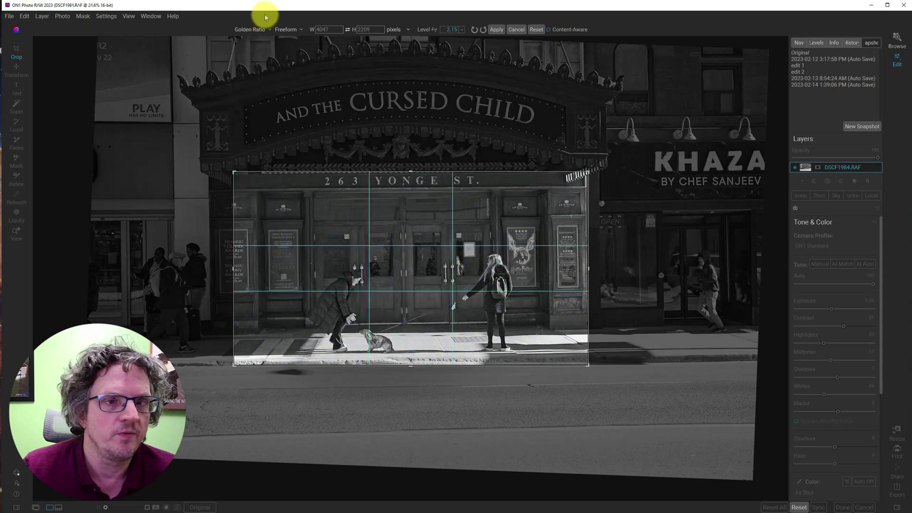
{"action": "left_click", "coordinate": [262, 31]}
{"action": "left_click", "coordinate": [246, 80]}
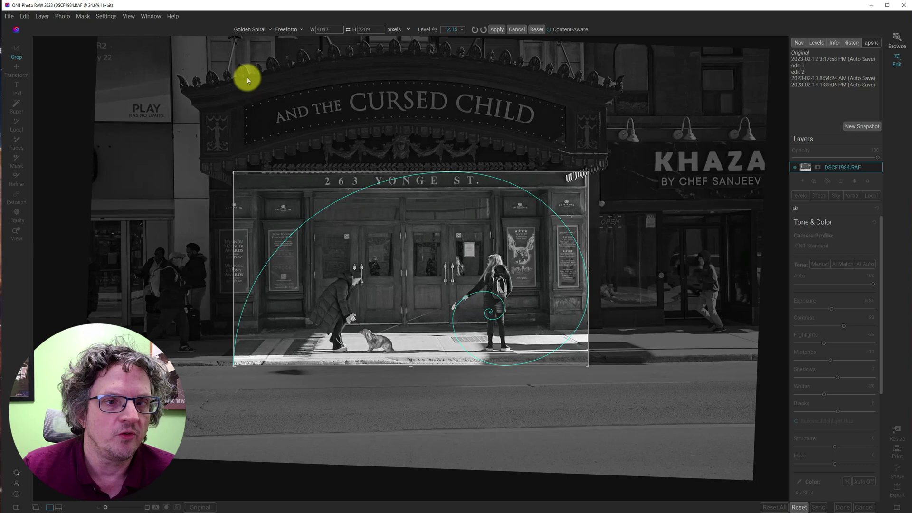
{"action": "left_click", "coordinate": [252, 29]}
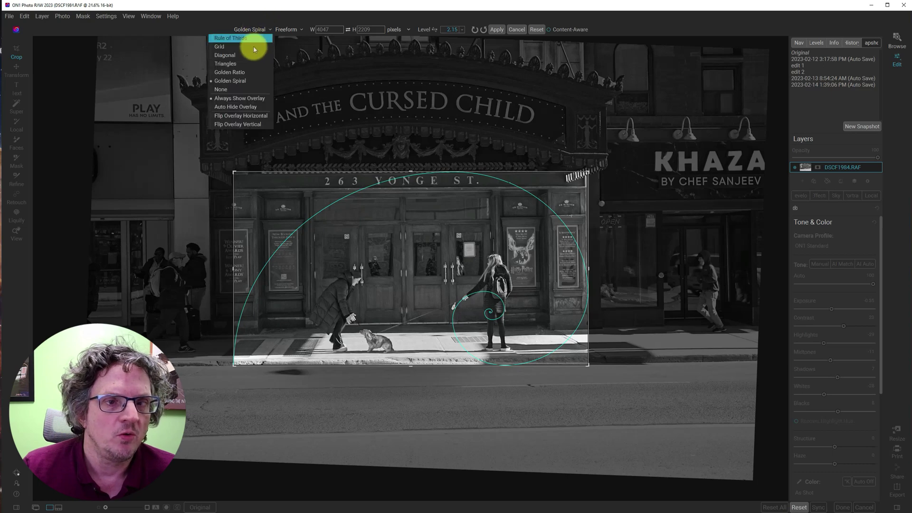
{"action": "left_click", "coordinate": [245, 89]}
Step: Restore the Golden Spiral overlay and flip it horizontally and vertically to centre it lower right
{"action": "left_click", "coordinate": [255, 30]}
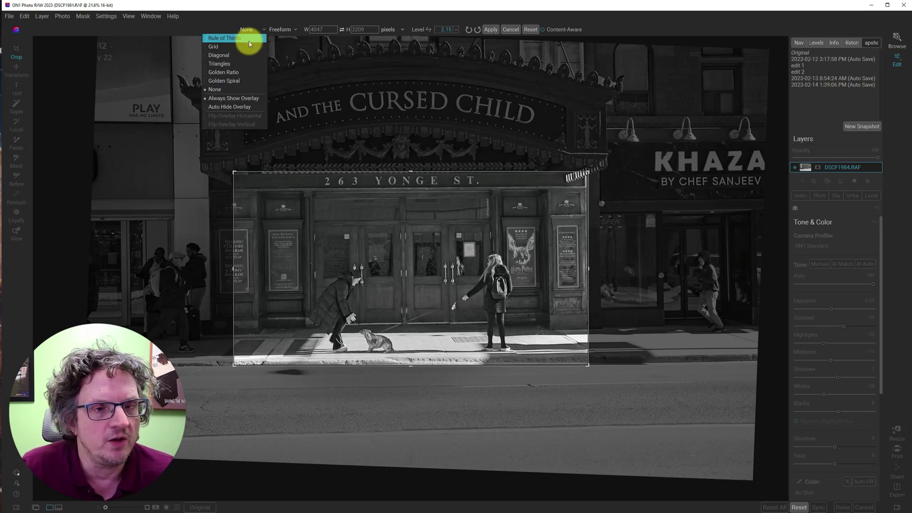
{"action": "left_click", "coordinate": [245, 85]}
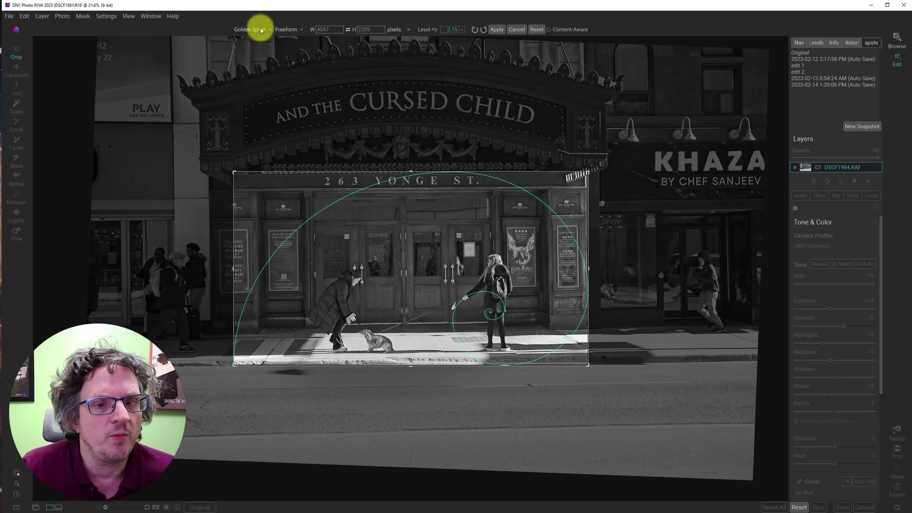
{"action": "left_click", "coordinate": [261, 30]}
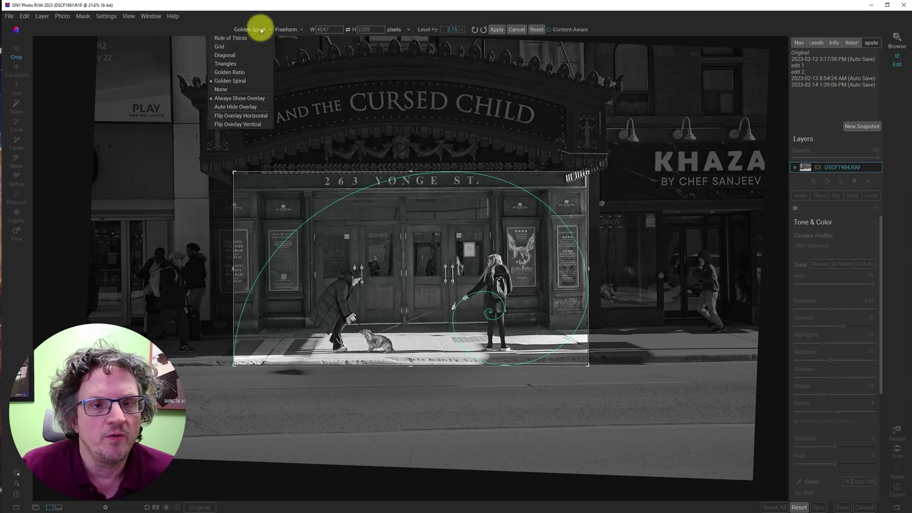
{"action": "left_click", "coordinate": [250, 115]}
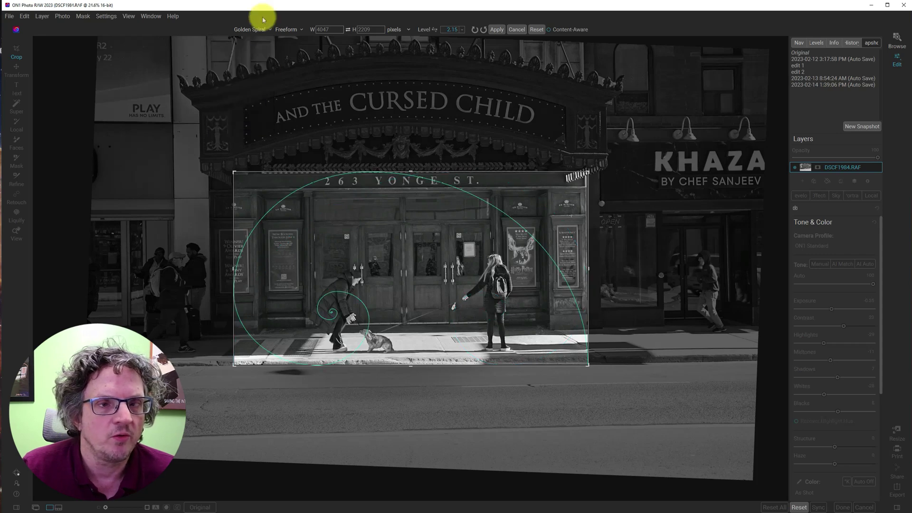
{"action": "left_click", "coordinate": [261, 29]}
{"action": "left_click", "coordinate": [258, 125]}
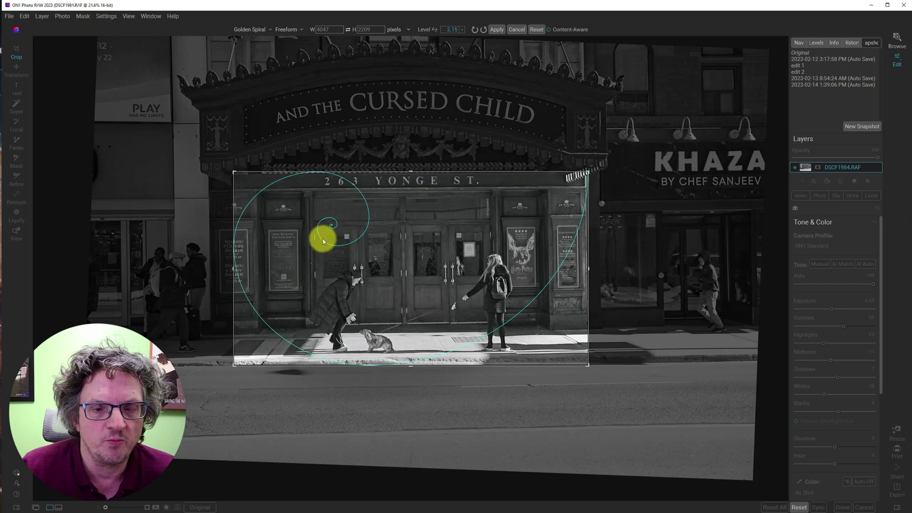
{"action": "left_click", "coordinate": [246, 30]}
{"action": "left_click", "coordinate": [240, 119]}
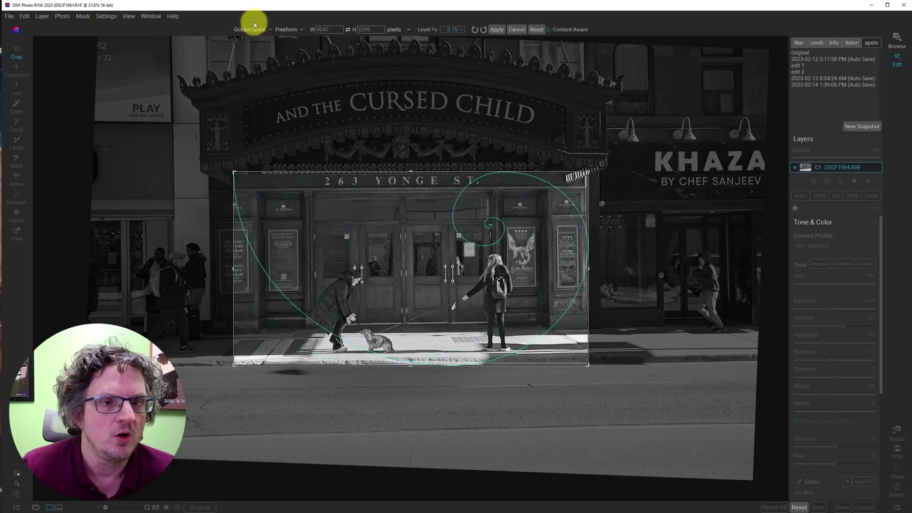
{"action": "left_click", "coordinate": [250, 29]}
{"action": "left_click", "coordinate": [253, 125]}
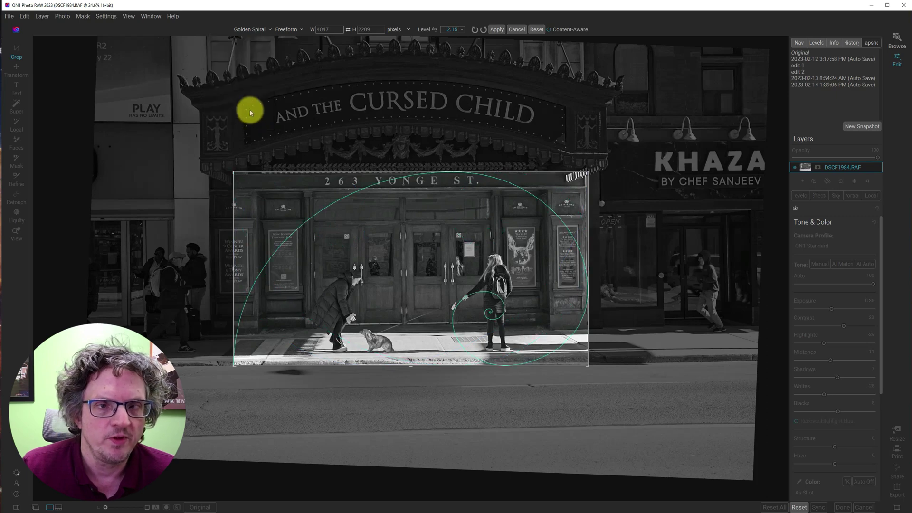
Step: Set the crop overlay to Auto Hide and drag the top-left corner inward to 3461 × 1737
{"action": "left_click", "coordinate": [245, 33]}
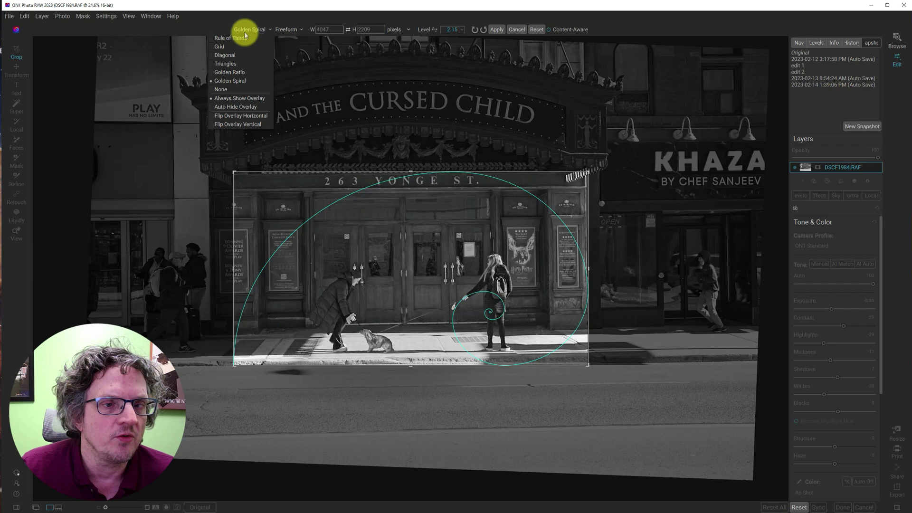
{"action": "left_click", "coordinate": [244, 106]}
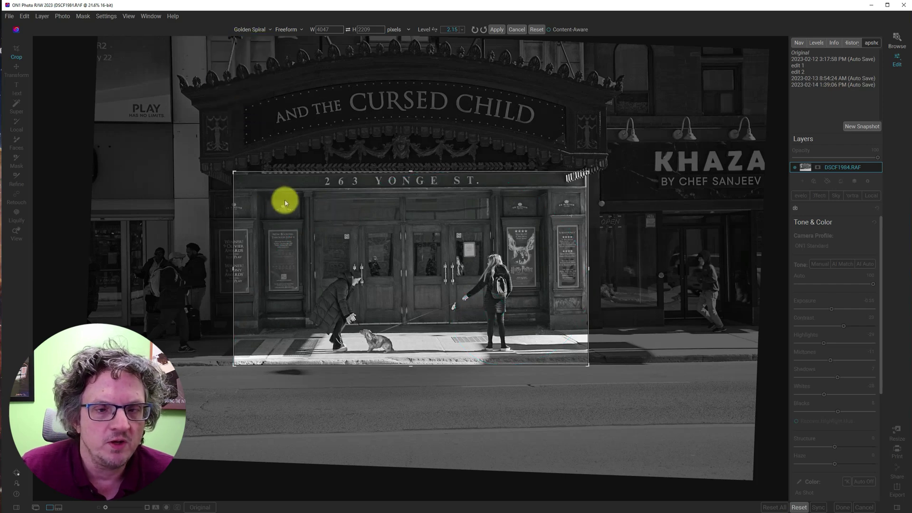
{"action": "left_click_drag", "start_coordinate": [236, 173], "coordinate": [259, 192]}
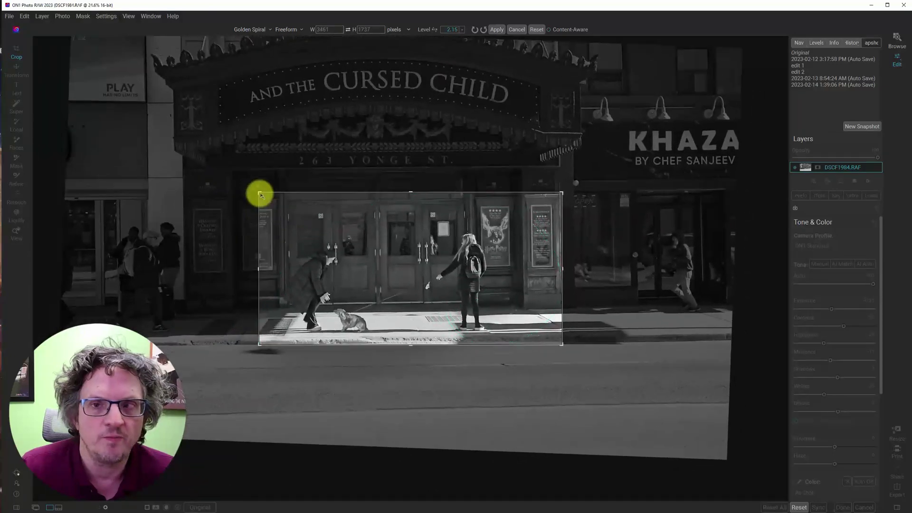
Step: Discard the crop, restart cropping with Auto Hide Overlay enabled, and apply it
{"action": "left_click", "coordinate": [517, 29]}
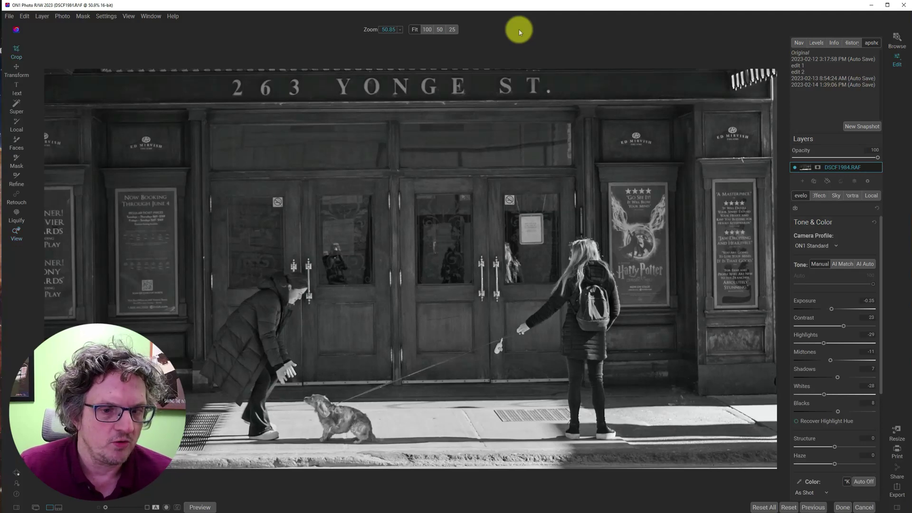
{"action": "key", "text": "c"}
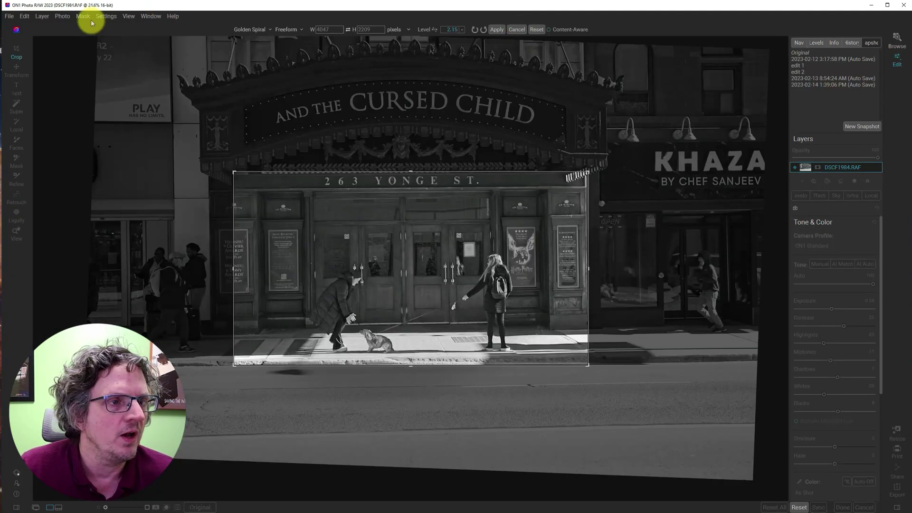
{"action": "left_click", "coordinate": [250, 30]}
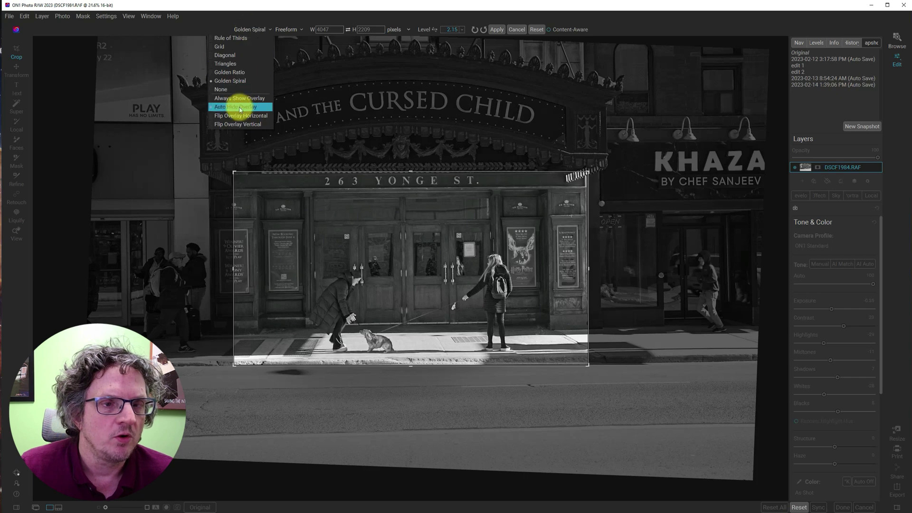
{"action": "left_click", "coordinate": [240, 108]}
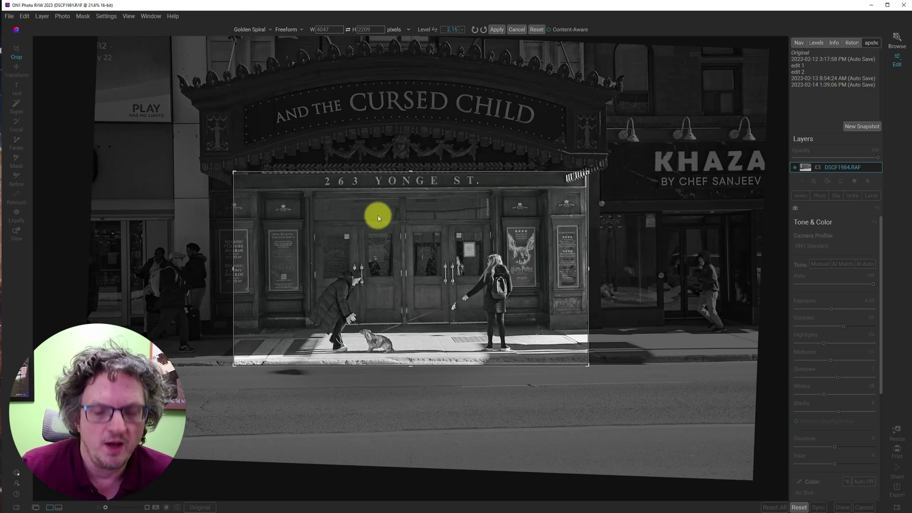
{"action": "key", "text": "Return"}
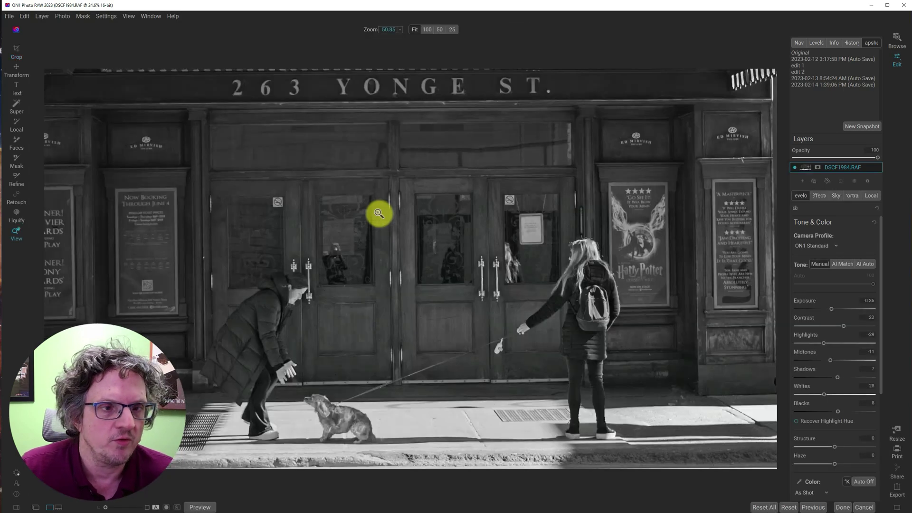
Step: Reopen Crop, try Golden Spiral and Grid overlays, settle on Rule of Thirds, and apply
{"action": "key", "text": "c"}
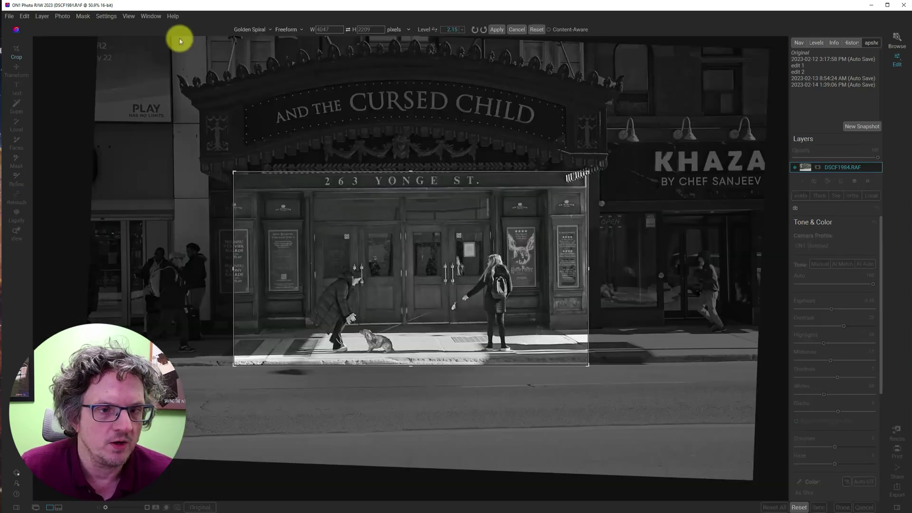
{"action": "left_click", "coordinate": [250, 30]}
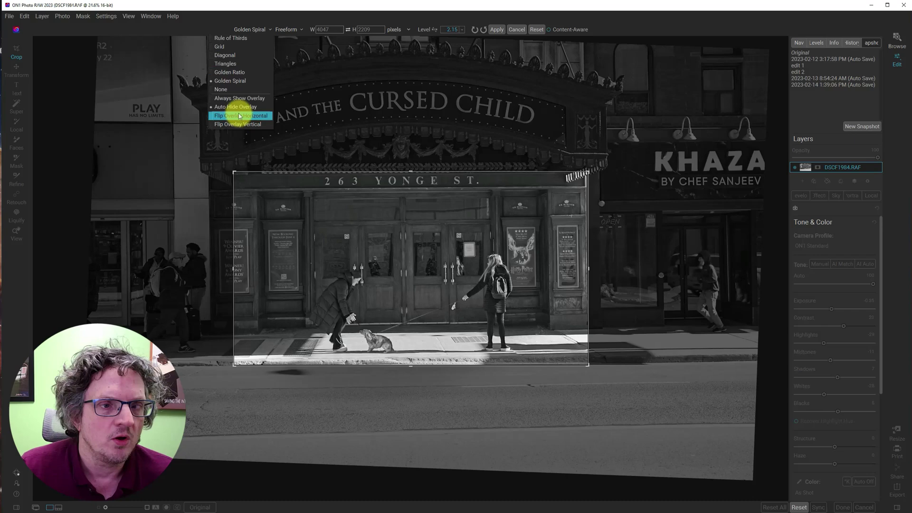
{"action": "left_click", "coordinate": [236, 107]}
{"action": "left_click", "coordinate": [263, 30]}
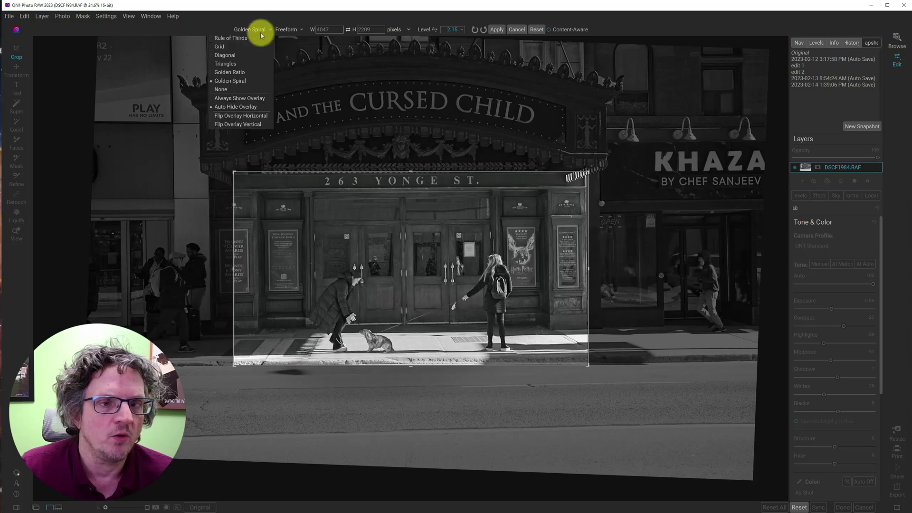
{"action": "left_click", "coordinate": [244, 99]}
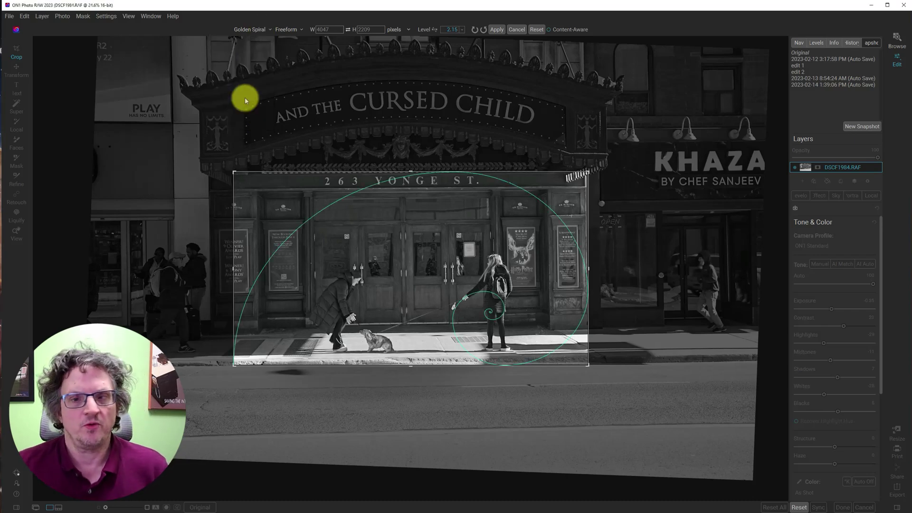
{"action": "left_click", "coordinate": [250, 29]}
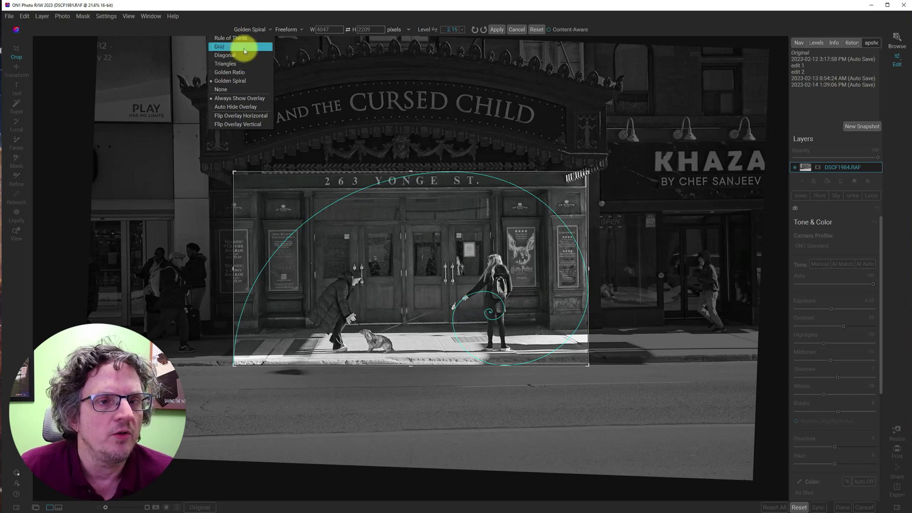
{"action": "left_click", "coordinate": [245, 48]}
{"action": "left_click", "coordinate": [244, 29]}
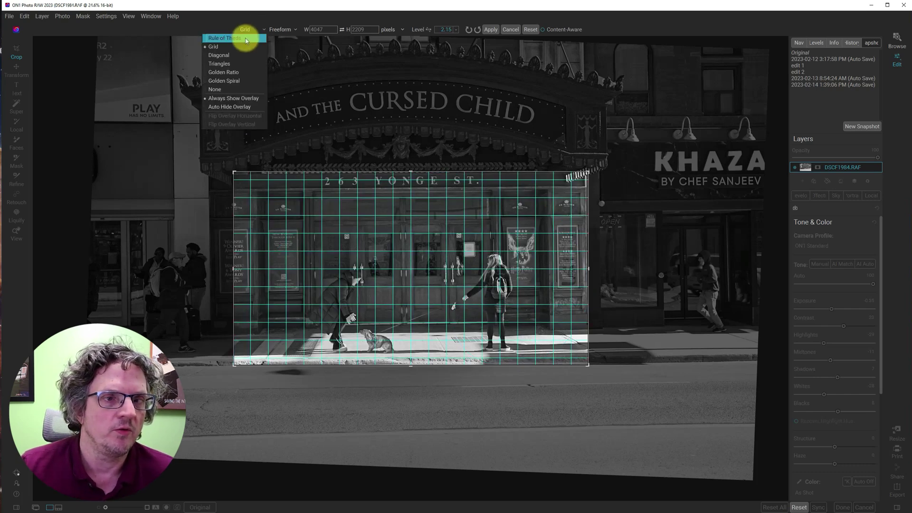
{"action": "left_click", "coordinate": [245, 36]}
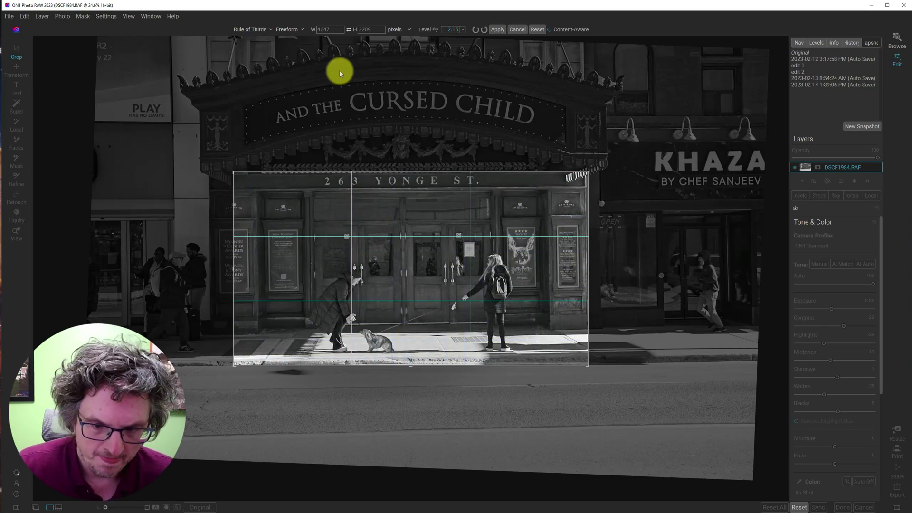
{"action": "key", "text": "Return"}
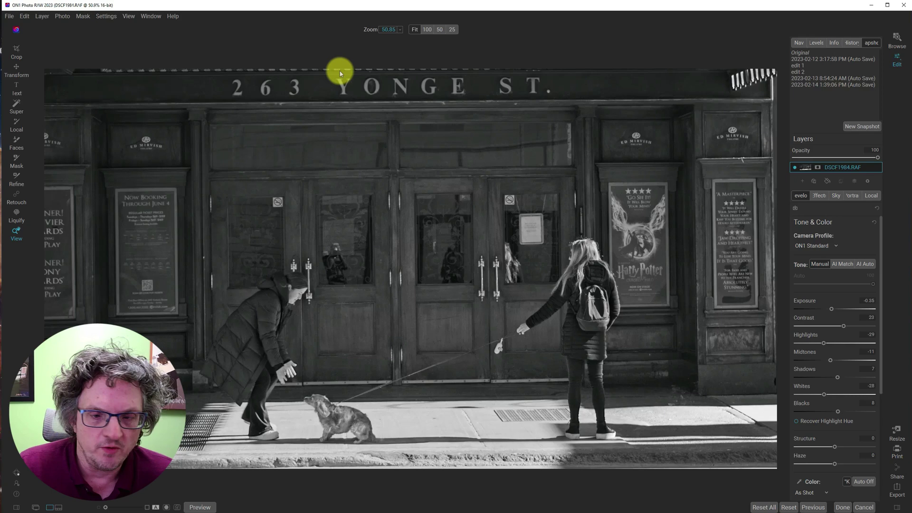
Step: Switch to Browse, step through the February photos, and open DSCF2009.RAF in Develop
{"action": "key", "text": "ctrl+1"}
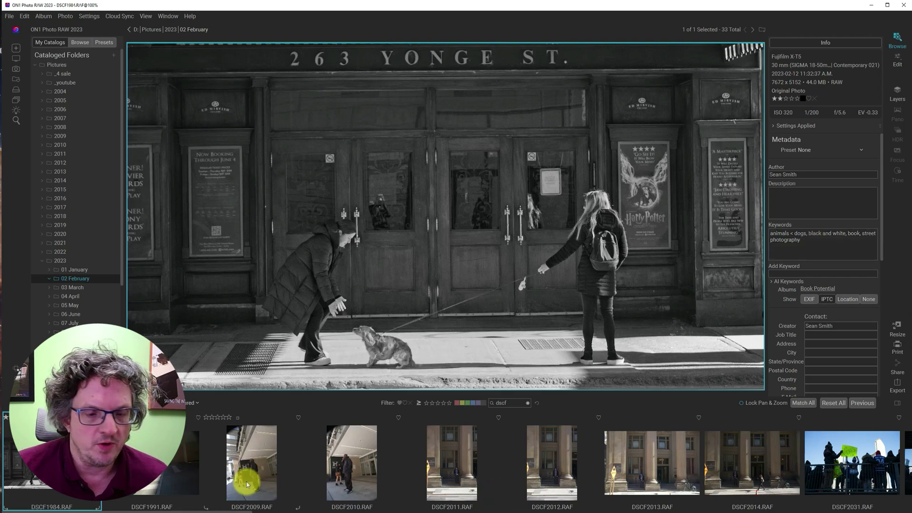
{"action": "left_click", "coordinate": [252, 461]}
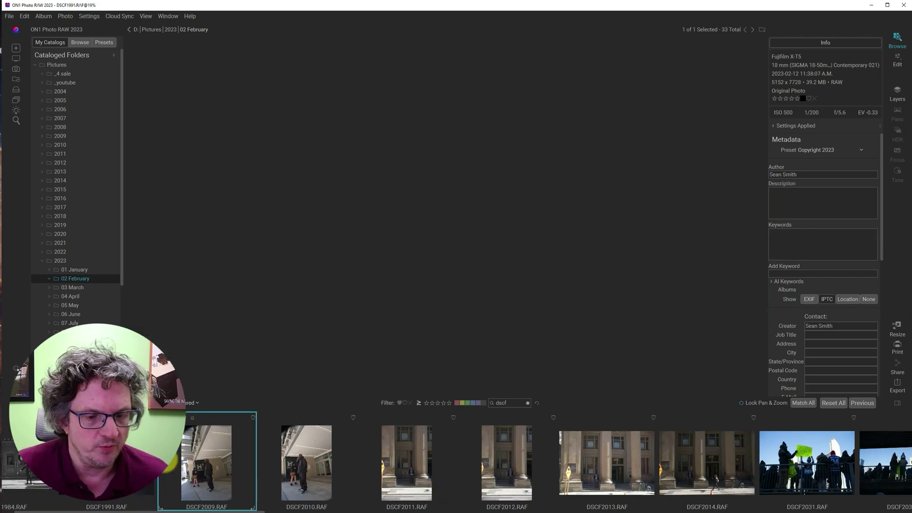
{"action": "key", "text": "Right"}
{"action": "key", "text": "Right"}
{"action": "key", "text": "Right"}
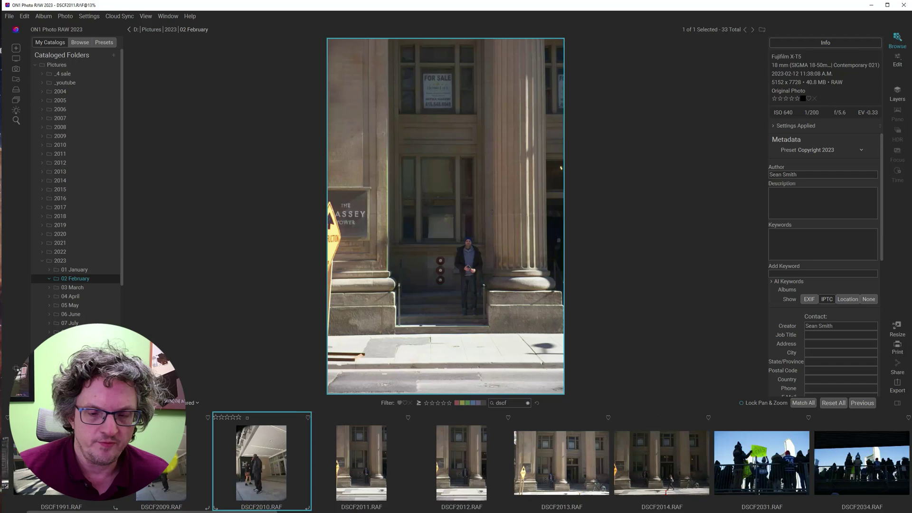
{"action": "key", "text": "Left"}
{"action": "key", "text": "Left"}
{"action": "key", "text": "Left"}
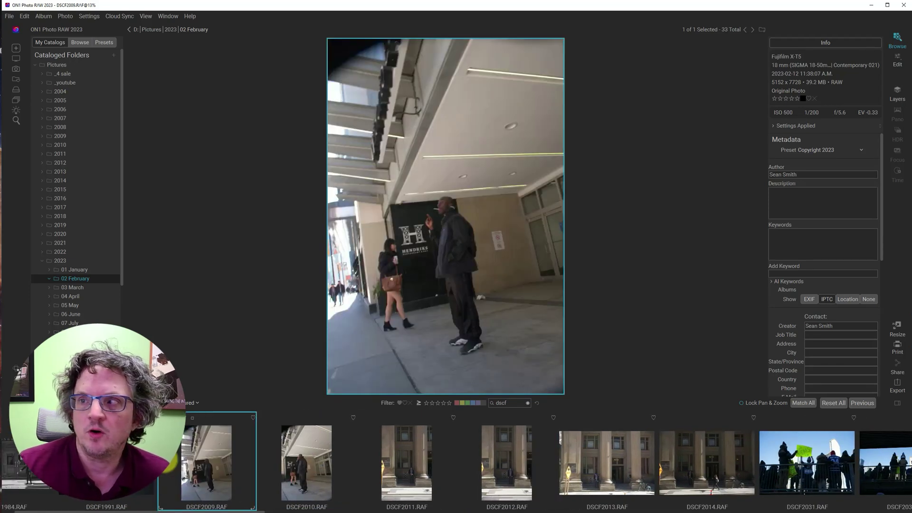
{"action": "left_click", "coordinate": [896, 60]}
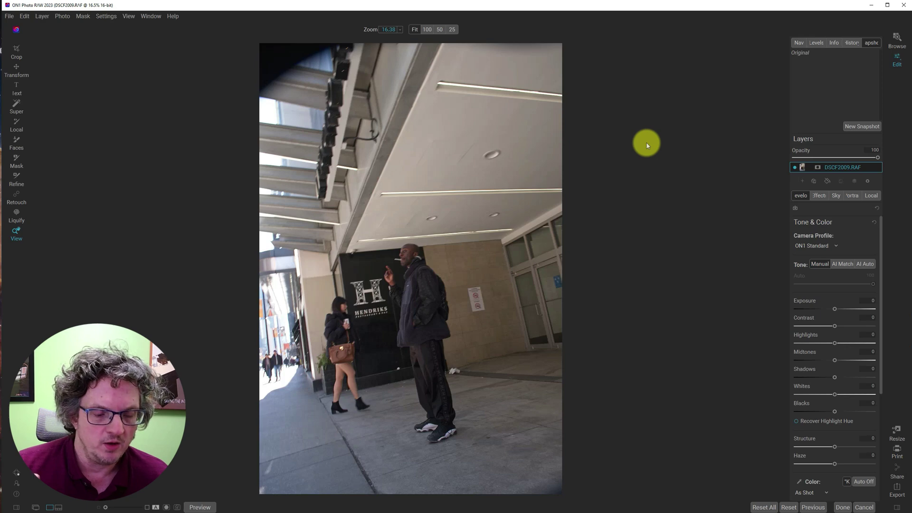
Step: Show the filmstrip with Ctrl+Shift+F and step through the photos with the arrow keys
{"action": "key", "text": "ctrl+shift+f"}
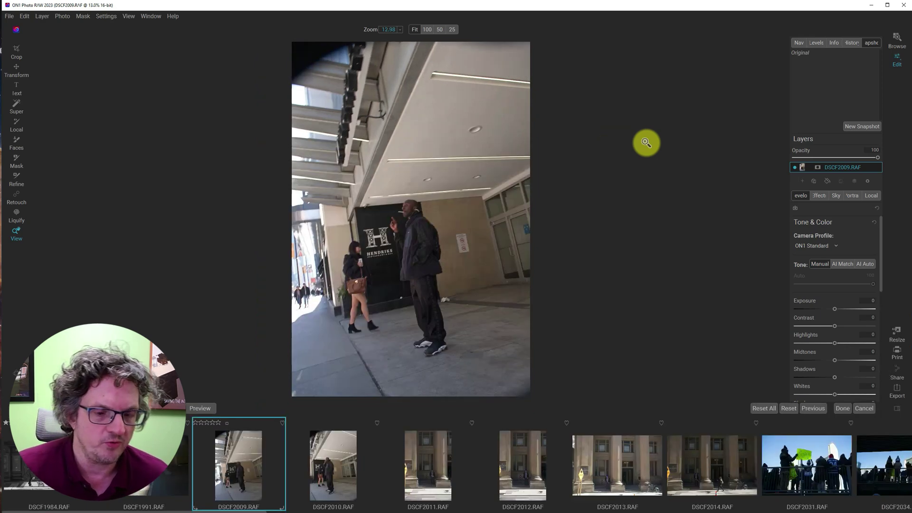
{"action": "key", "text": "Right"}
{"action": "key", "text": "Right"}
{"action": "key", "text": "Right"}
{"action": "key", "text": "Right"}
{"action": "key", "text": "Right"}
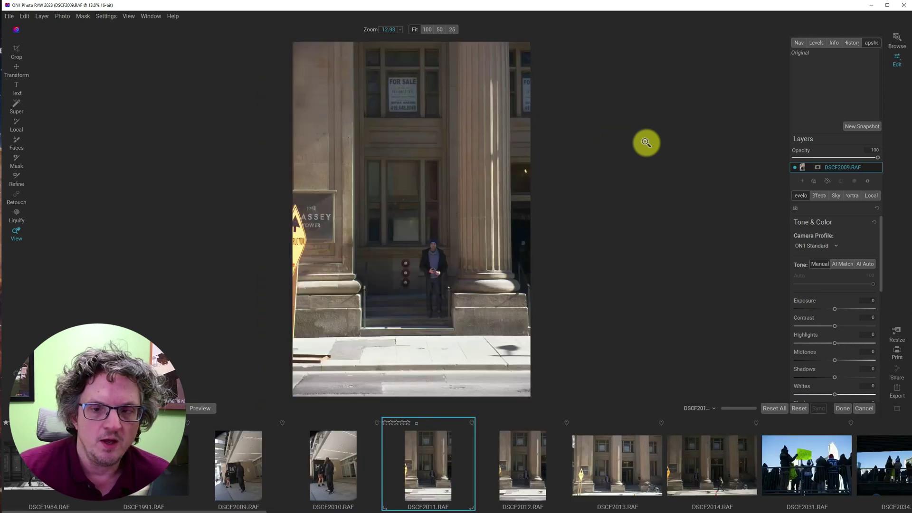
{"action": "key", "text": "Right"}
{"action": "key", "text": "Right"}
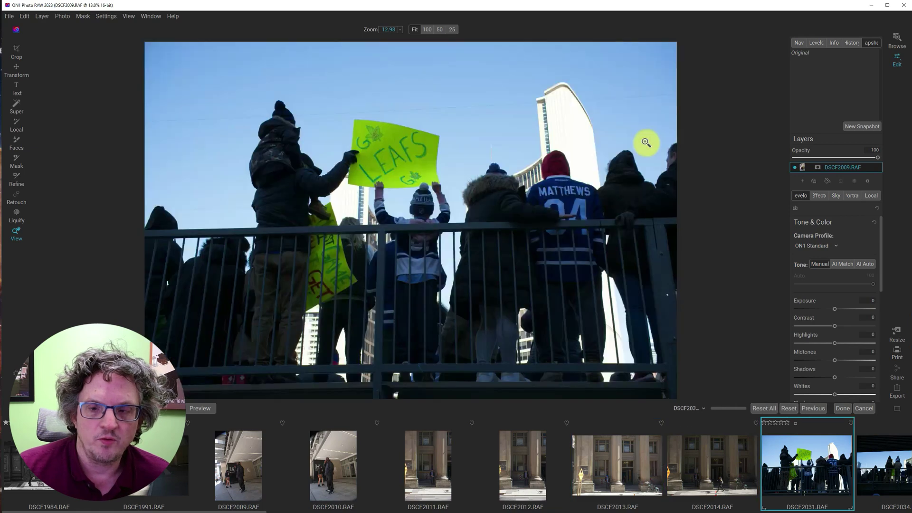
{"action": "key", "text": "Left"}
{"action": "key", "text": "Left"}
{"action": "key", "text": "Left"}
{"action": "key", "text": "Left"}
{"action": "key", "text": "Left"}
{"action": "key", "text": "Left"}
{"action": "key", "text": "Left"}
{"action": "key", "text": "Left"}
{"action": "key", "text": "Left"}
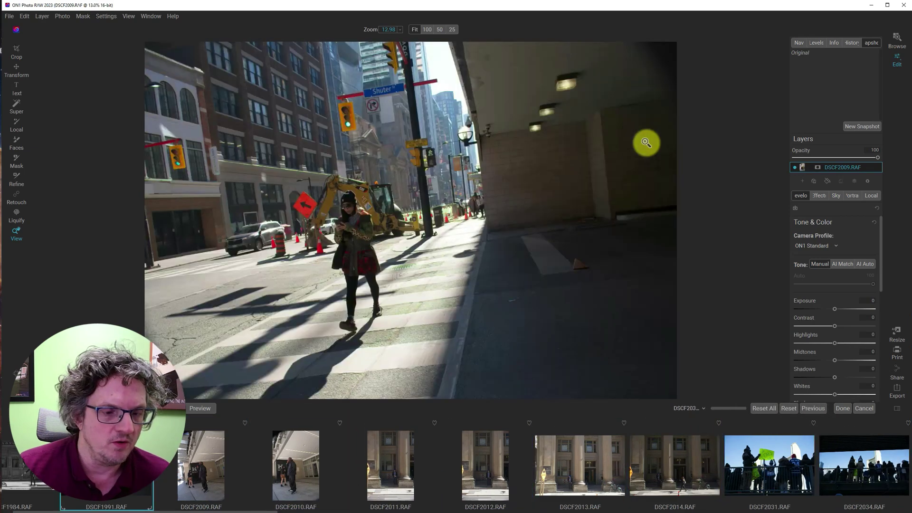